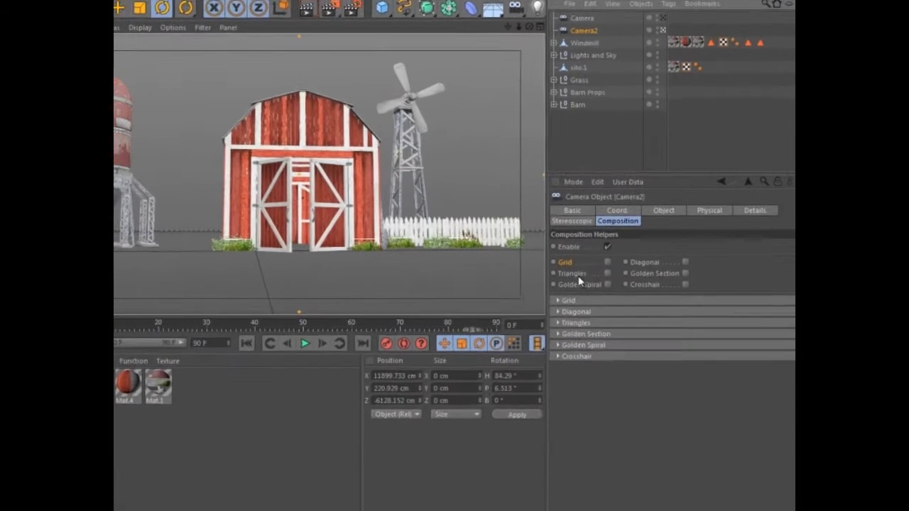
- Turn on the grid, golden spiral and golden section guides for Camera2
click(606, 272)
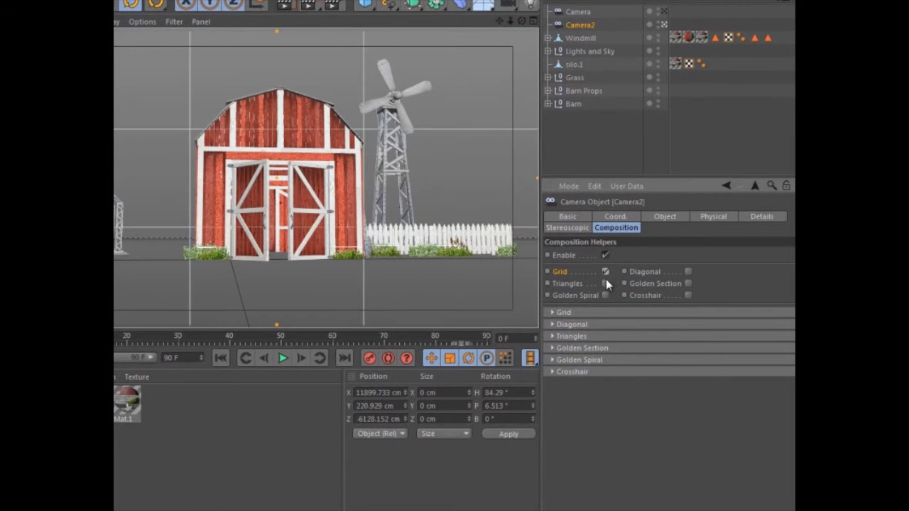
click(606, 295)
click(689, 284)
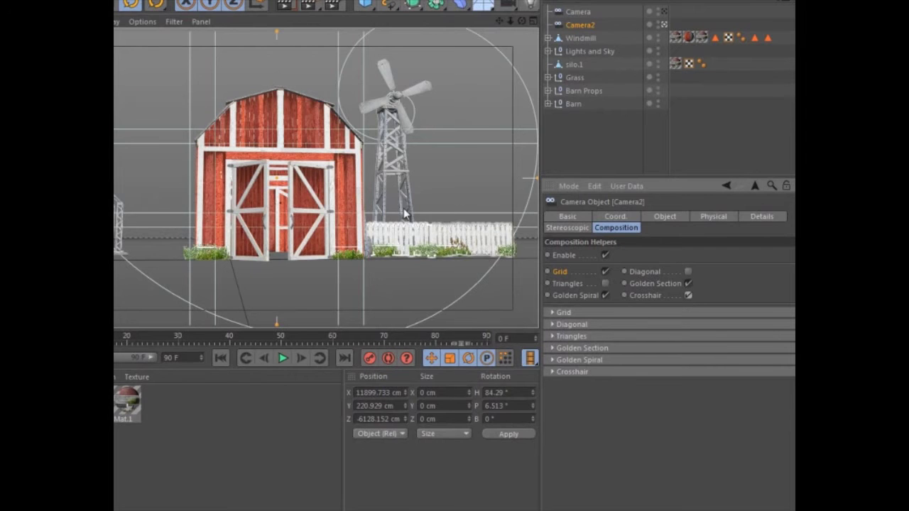
scroll(364, 191, down, 1)
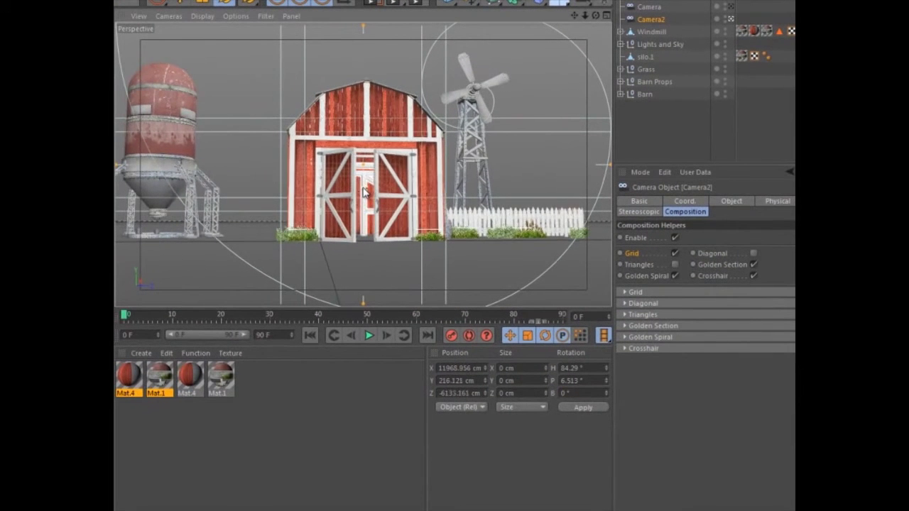
scroll(364, 192, down, 1)
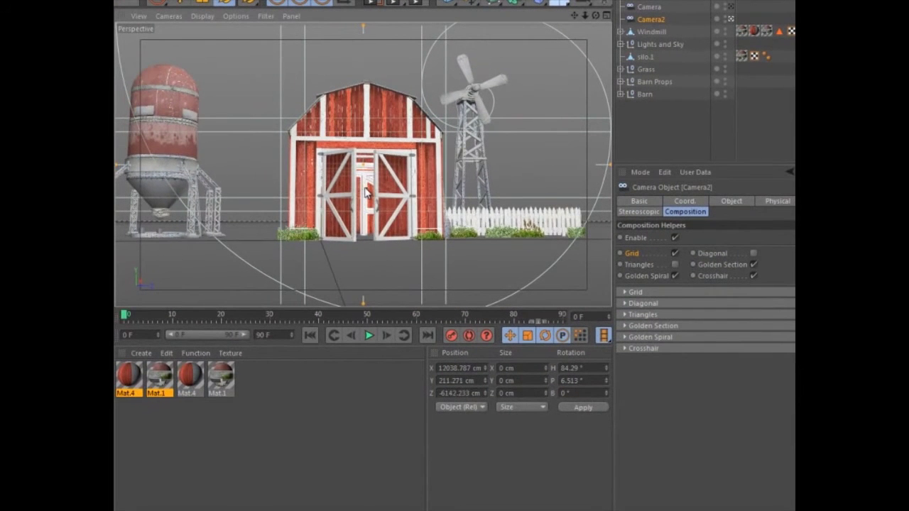
click(638, 293)
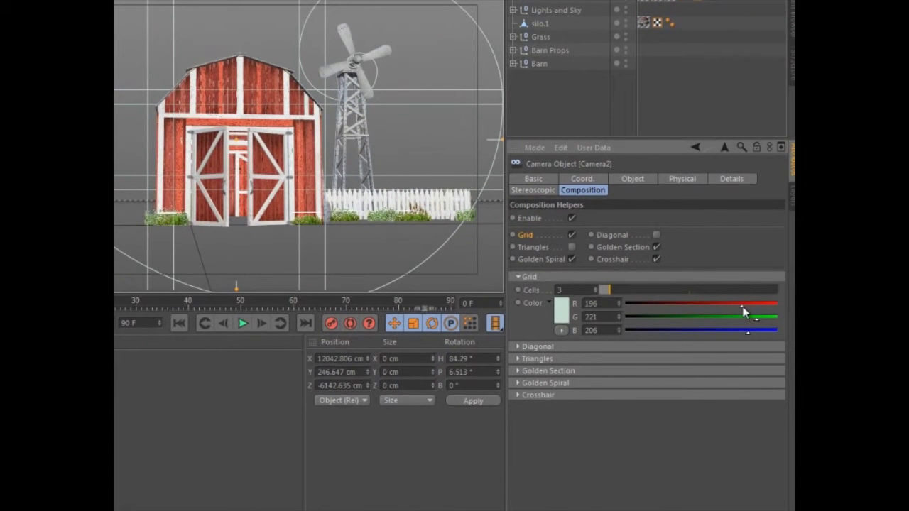
- Make Camera2's golden spiral overlay green, leaving horizontal mirroring off
click(516, 384)
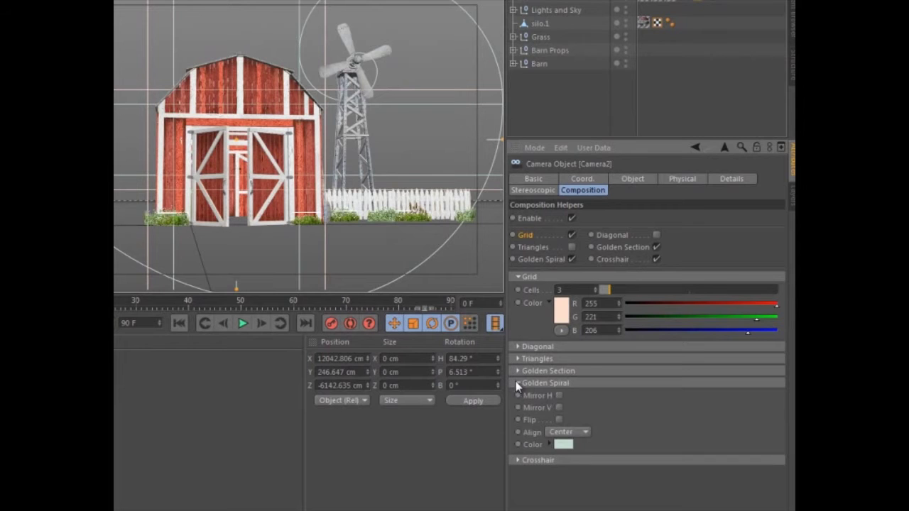
click(560, 396)
click(560, 396)
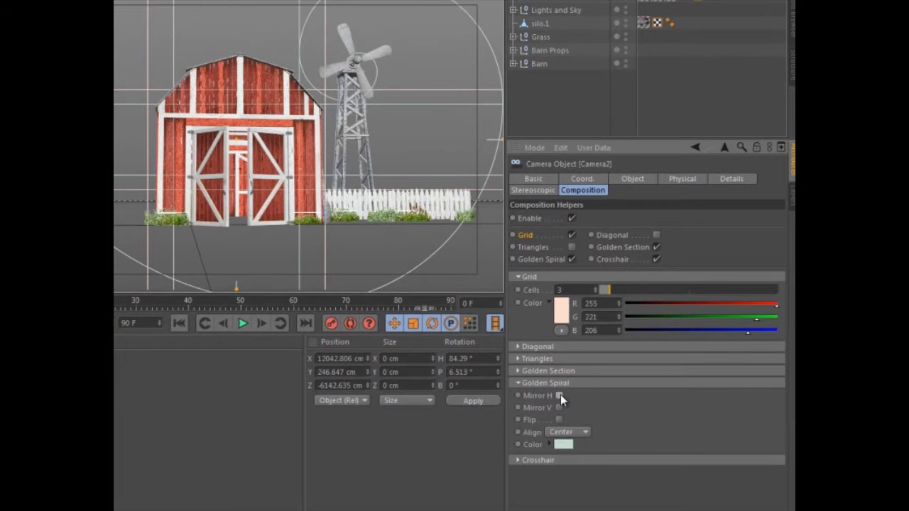
click(566, 445)
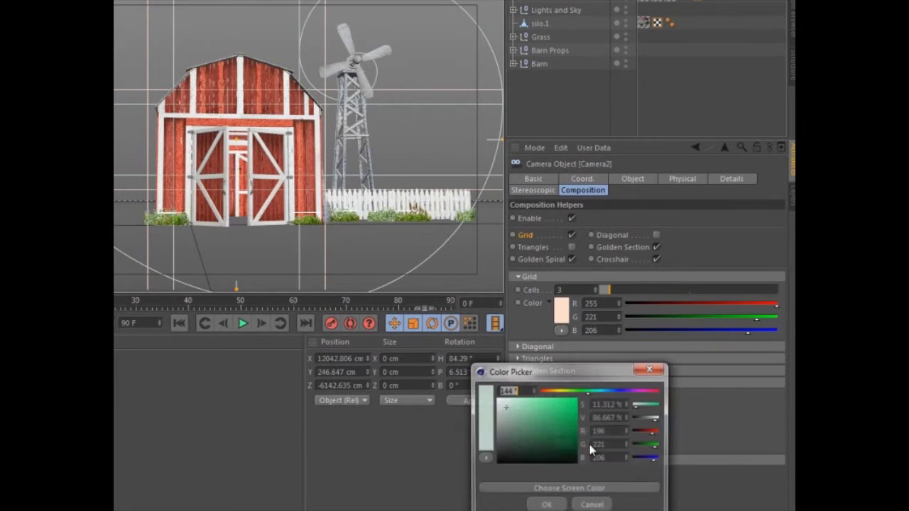
click(546, 506)
- Raise Camera's grid colour red to 255 to make it pink, comparing Camera and Camera2 views
click(594, 26)
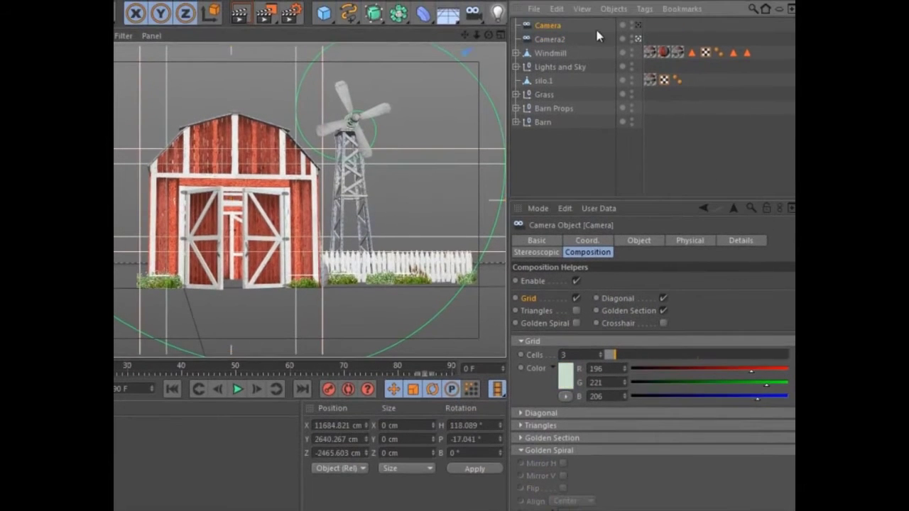
click(637, 26)
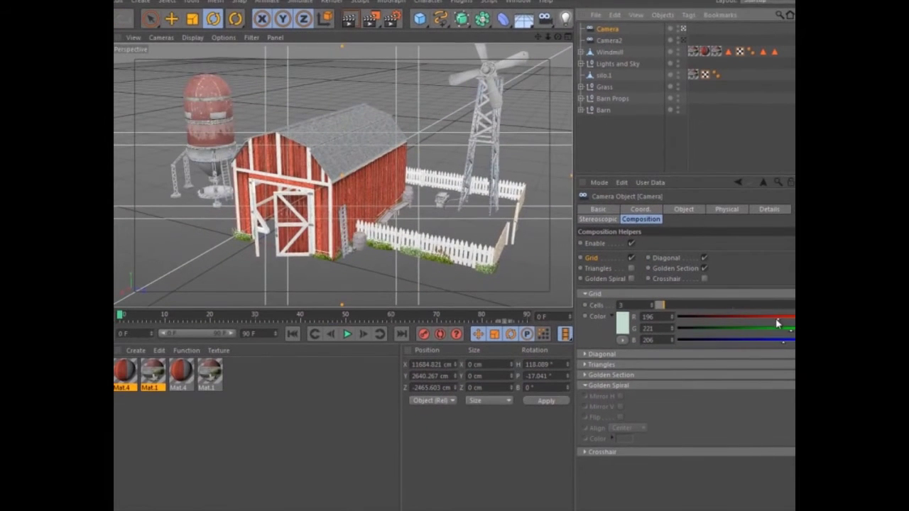
drag(777, 322, 795, 317)
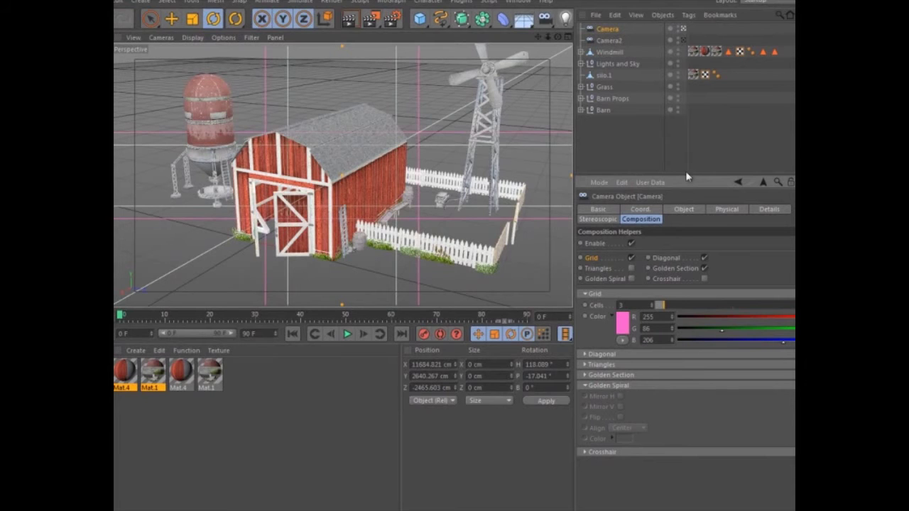
click(682, 40)
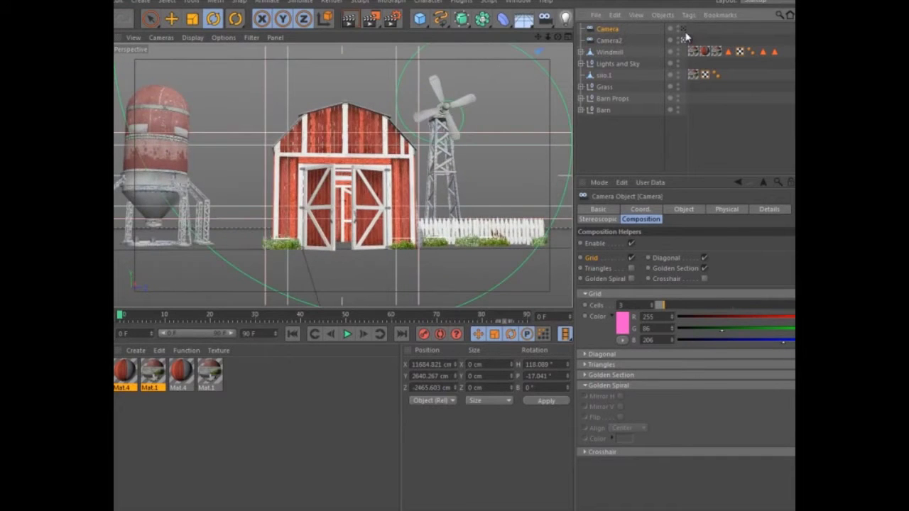
click(685, 29)
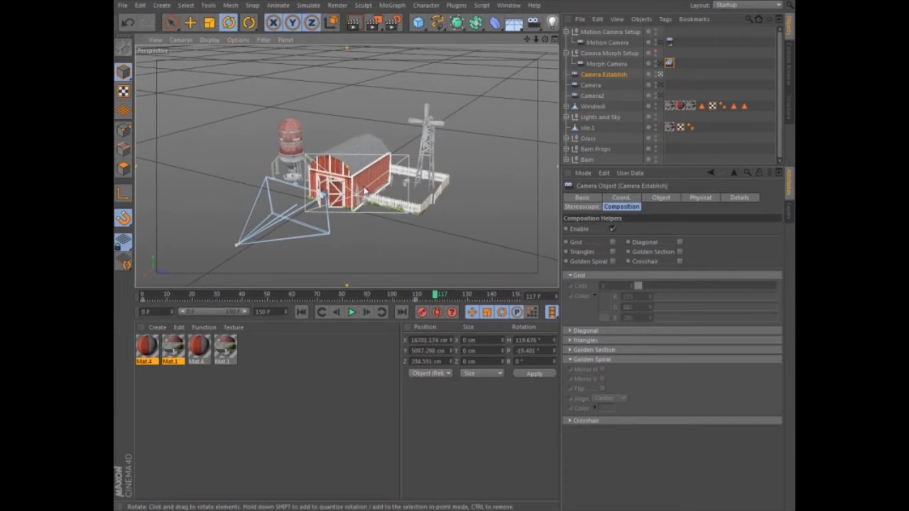
- Preview the shot through the Motion Camera, then add Camera and Camera2 to Camera Establish's selection
click(608, 42)
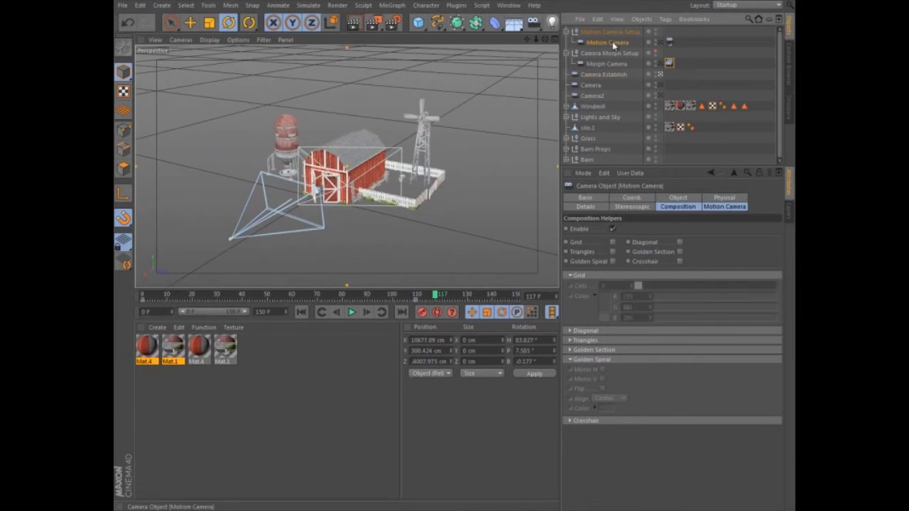
click(660, 42)
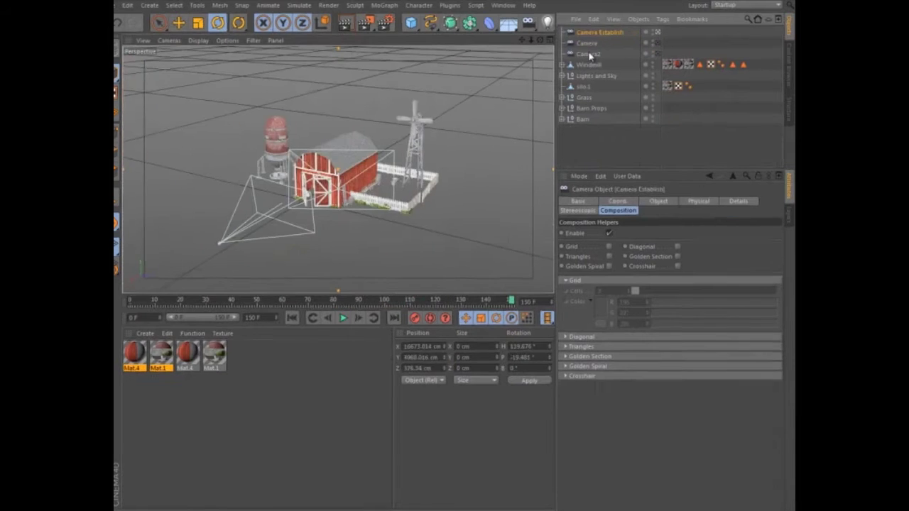
shift+click(589, 54)
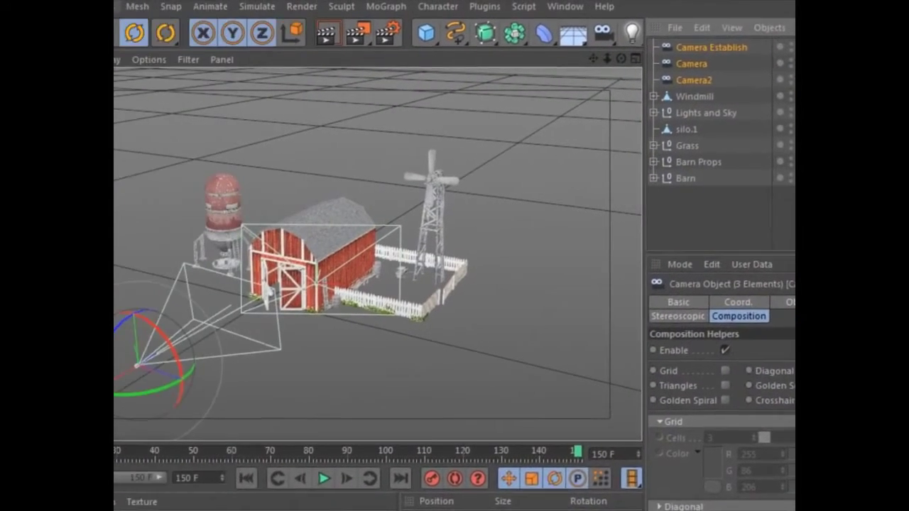
- Create a Camera Morph from the three selected cameras
click(149, 5)
mouse_move(179, 164)
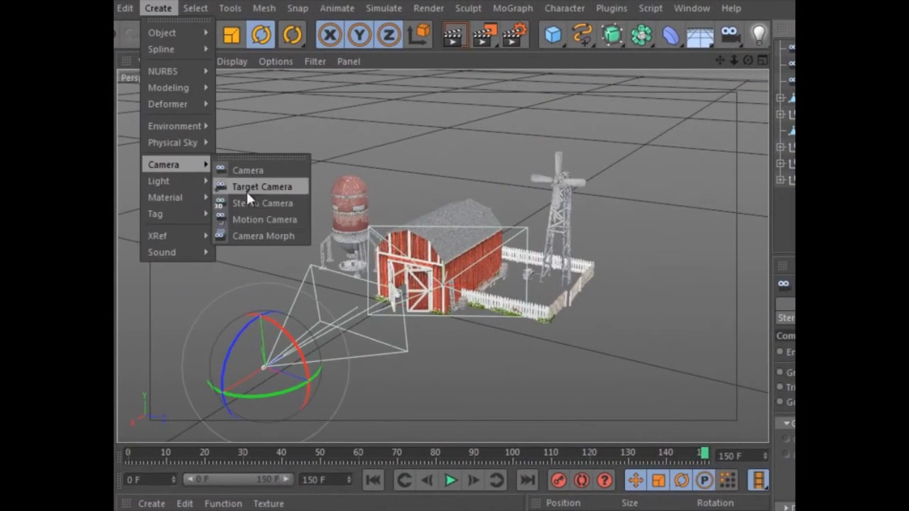
click(260, 236)
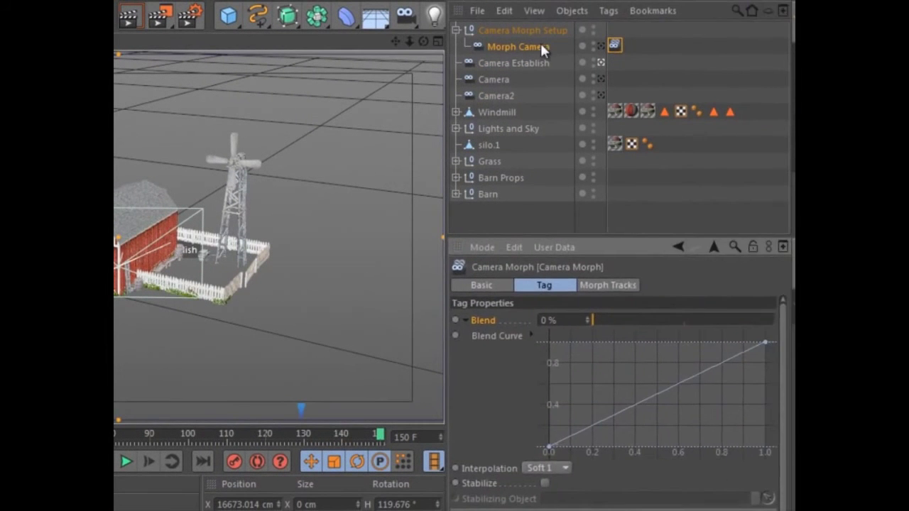
- Inspect the Morph Camera and the tag's source cameras list, keeping the original order
click(540, 47)
click(615, 46)
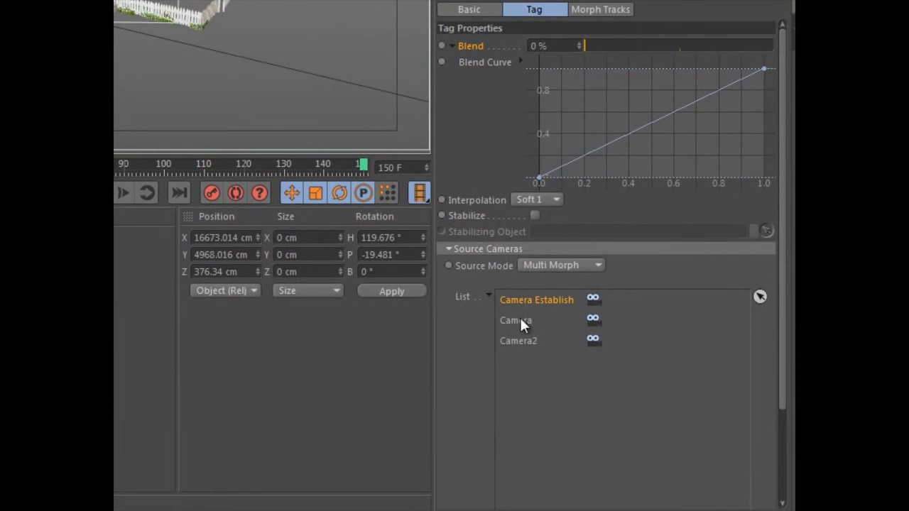
drag(521, 338, 523, 310)
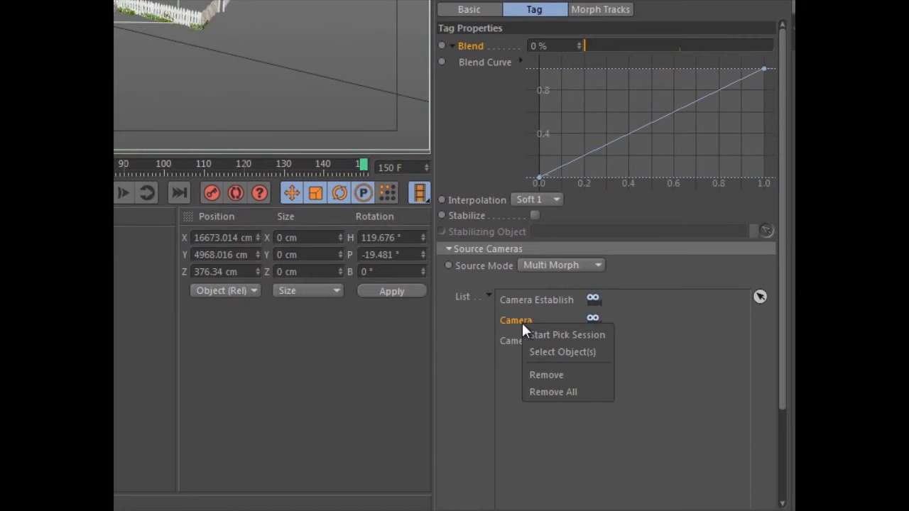
click(515, 319)
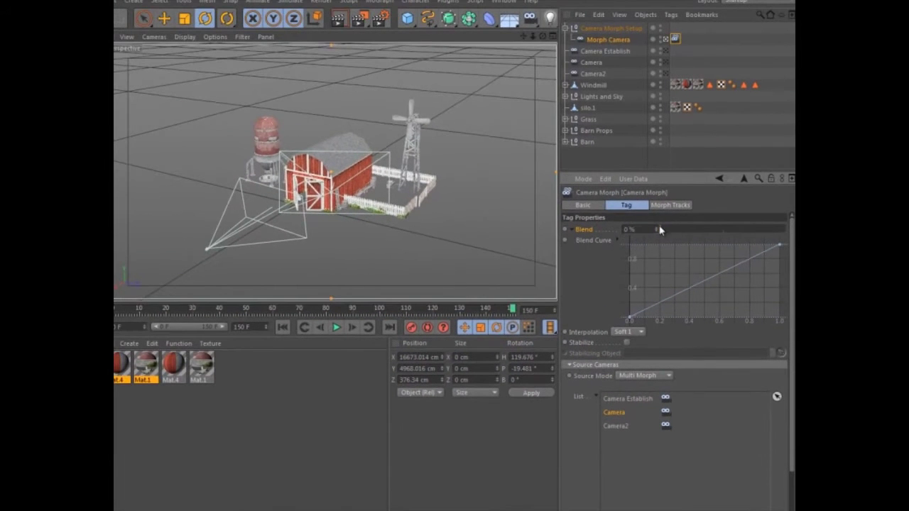
- Scrub the blend, pull the blend curve's end tangent down into an ease-in, then set Blend to 100 %
drag(623, 138, 718, 146)
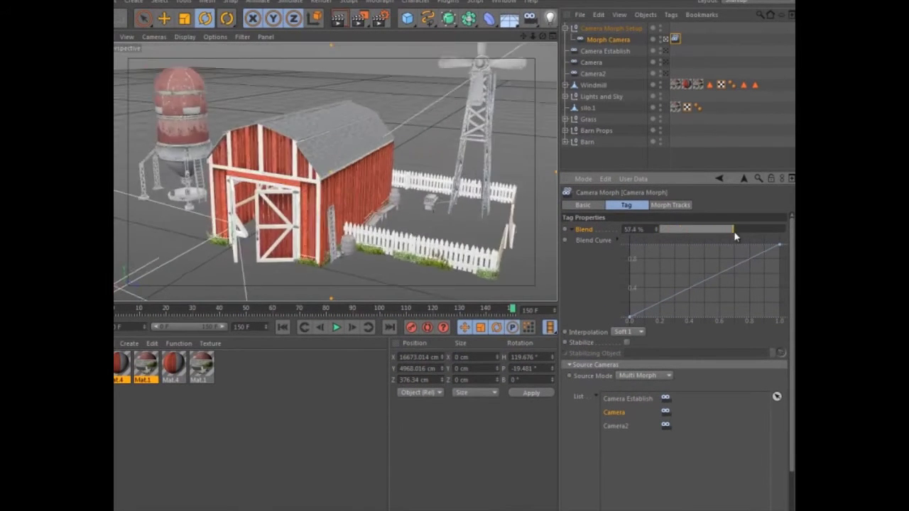
drag(736, 236, 560, 229)
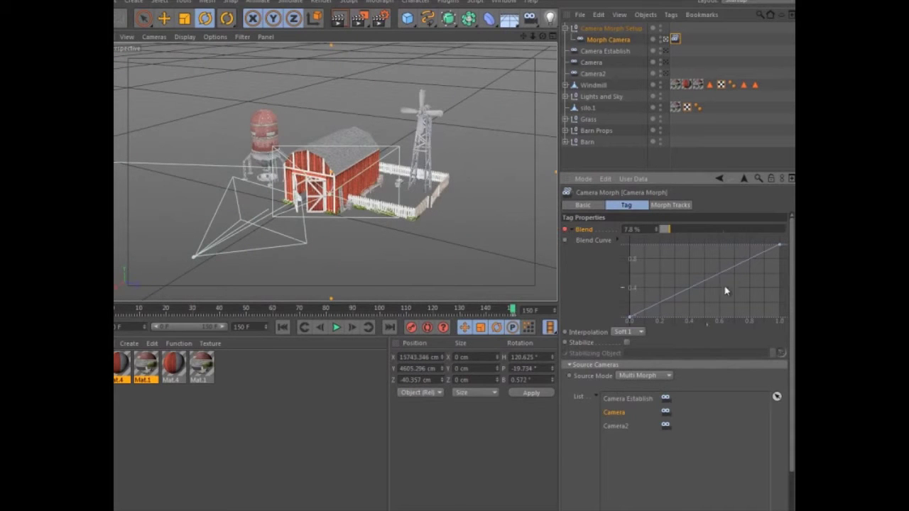
click(779, 247)
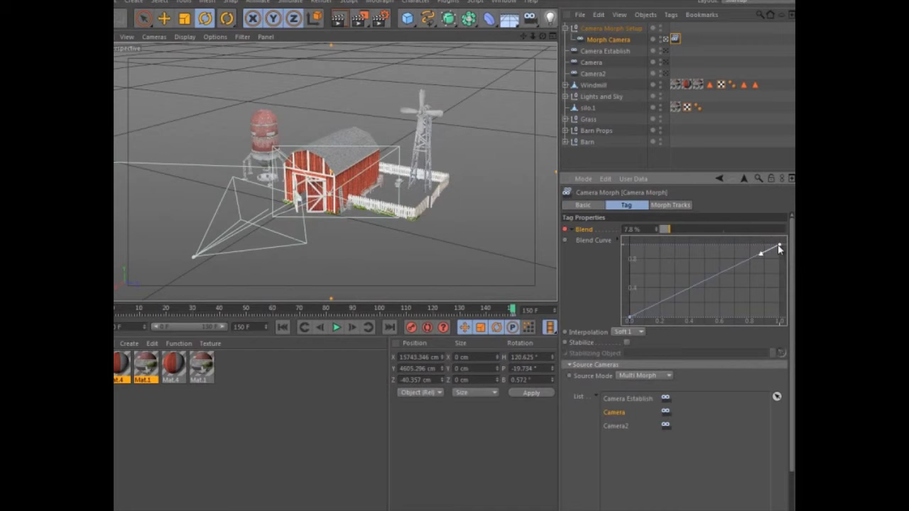
drag(757, 256, 767, 291)
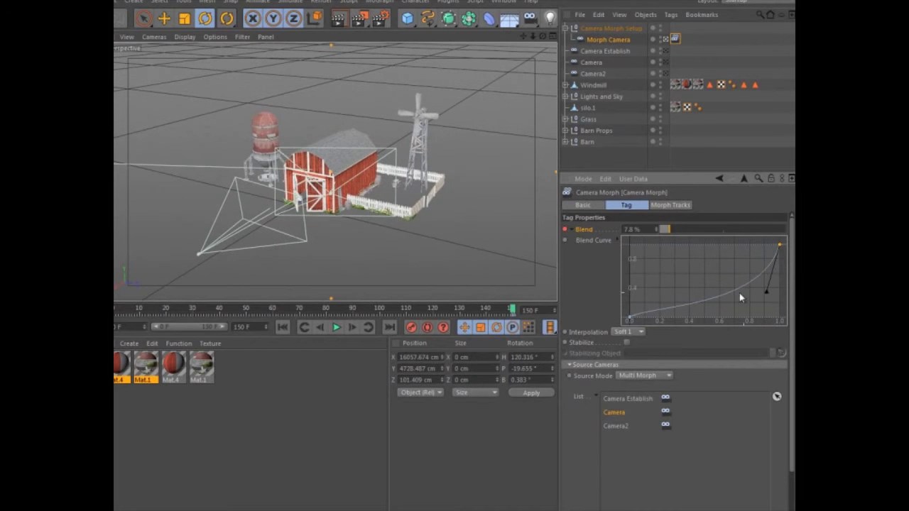
drag(676, 227, 787, 229)
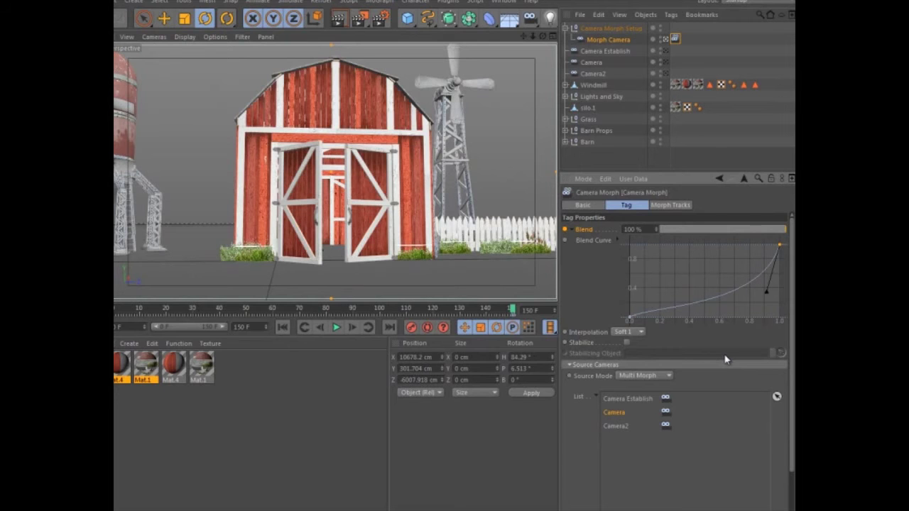
- In the maximised Top view, try Linear and Soft 2 interpolation, settling on Soft 1
middle_click(328, 108)
middle_click(399, 127)
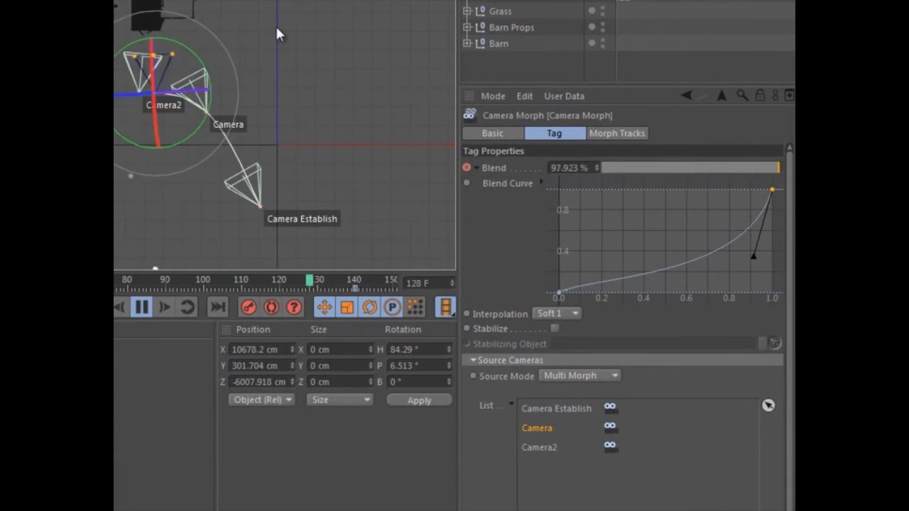
click(551, 315)
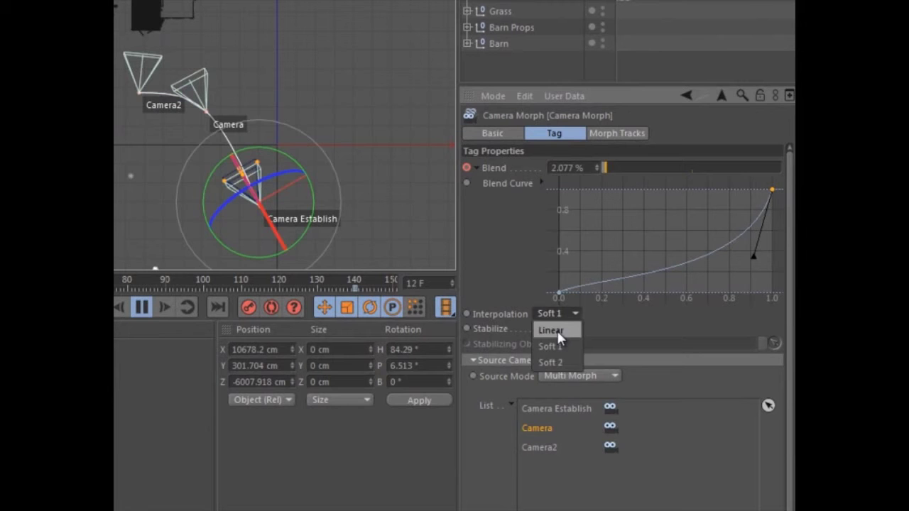
click(556, 330)
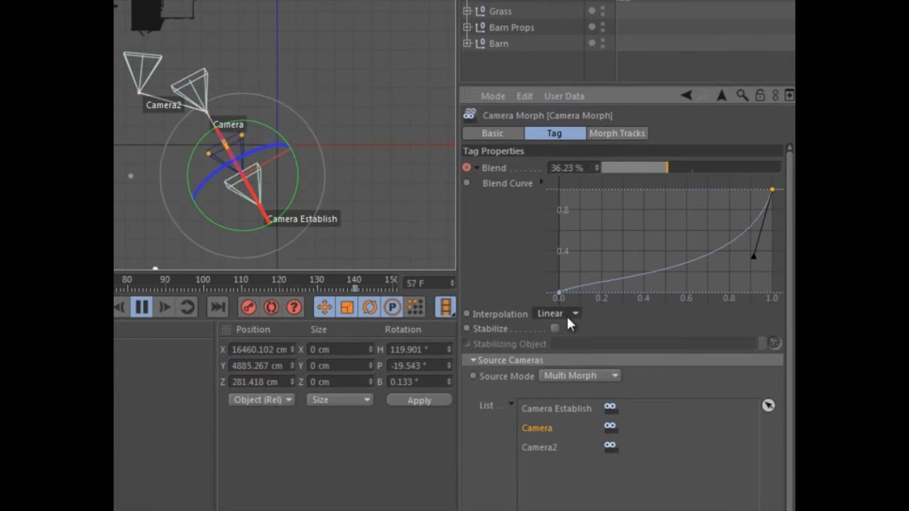
click(566, 314)
click(561, 358)
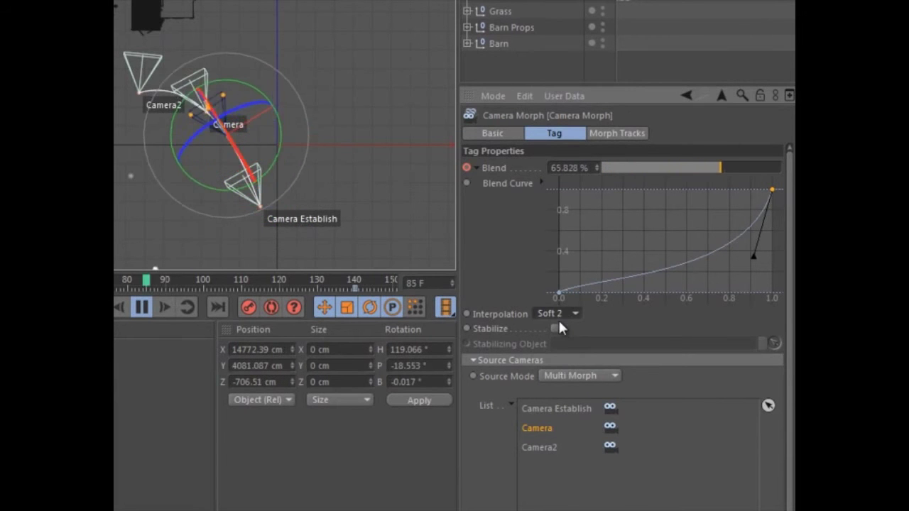
click(558, 313)
click(557, 343)
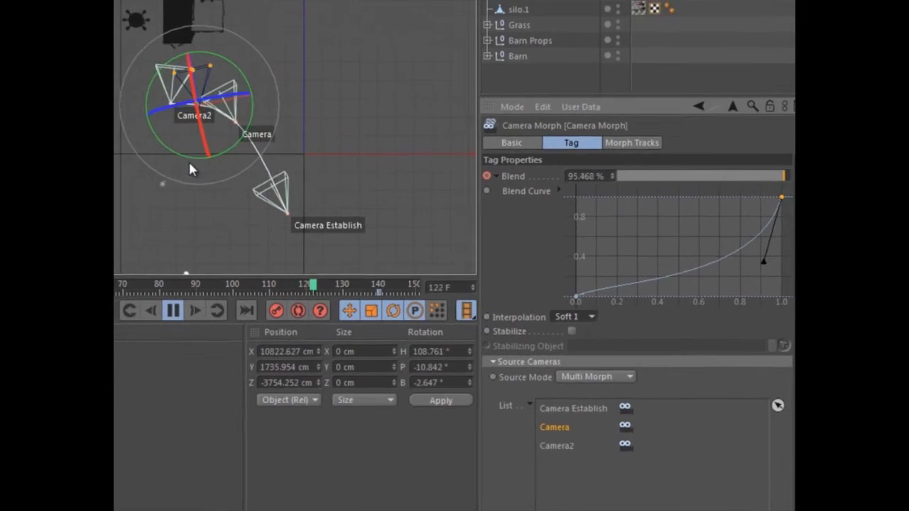
- Return to the single perspective view and turn on stabilization for the camera morph
middle_click(325, 118)
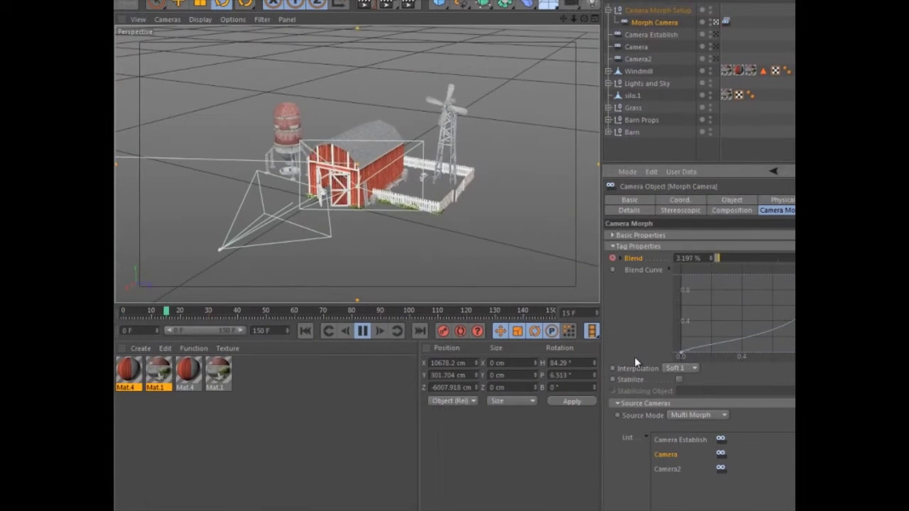
click(678, 379)
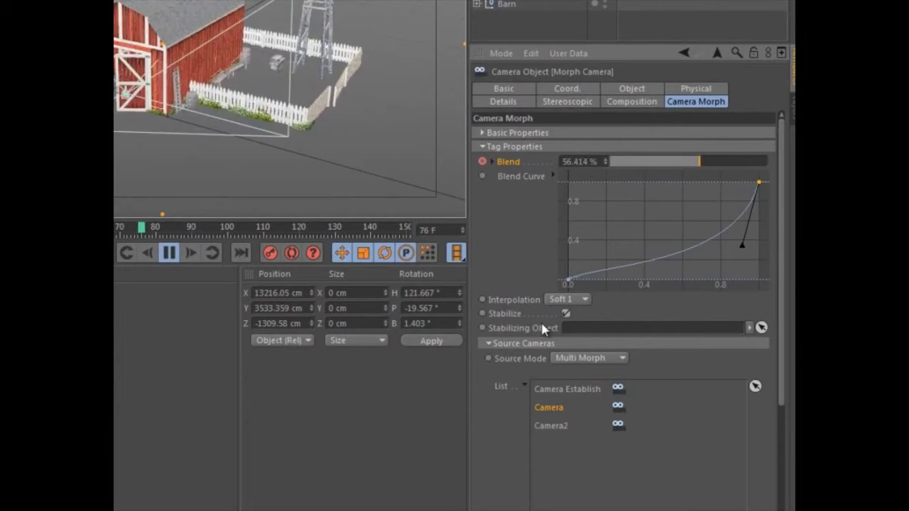
click(548, 330)
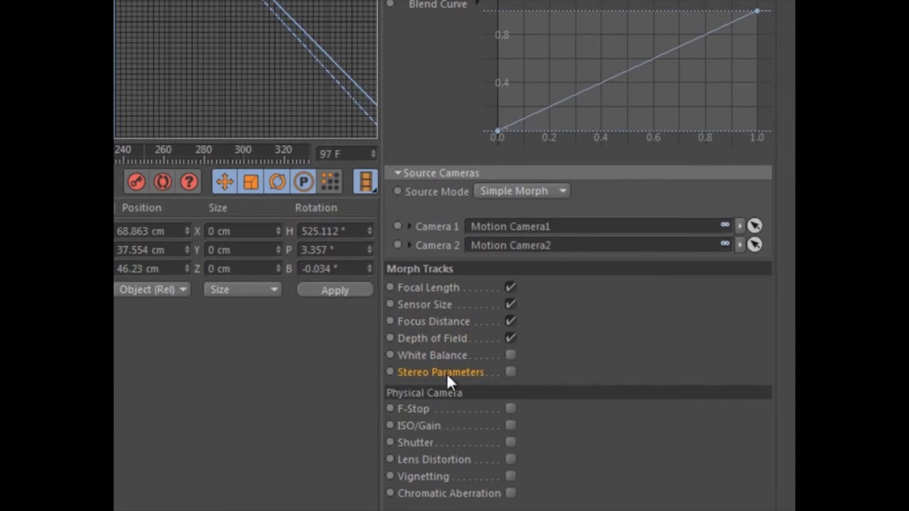
- Play the timeline so the morph's Blend rises from about 1.8% to 100% by frame 219
click(416, 409)
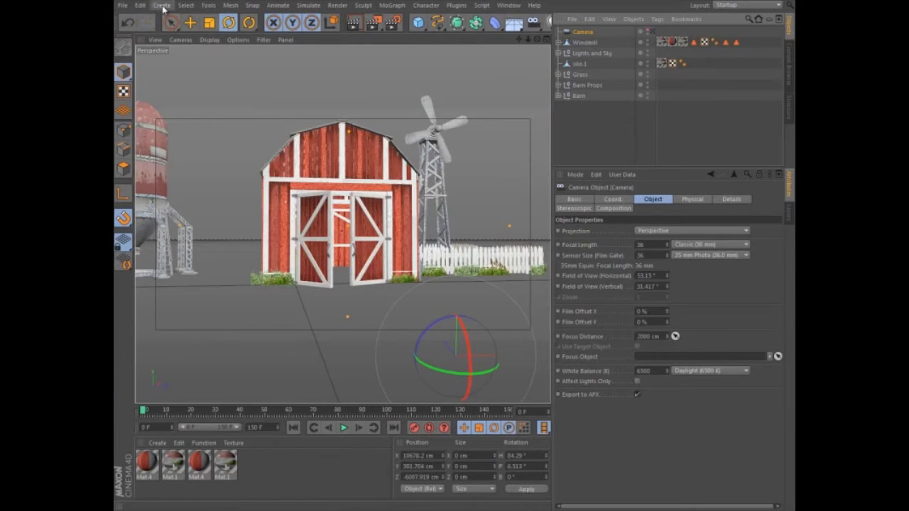
- Add a Motion Camera rig to the barn scene
click(162, 6)
mouse_move(172, 103)
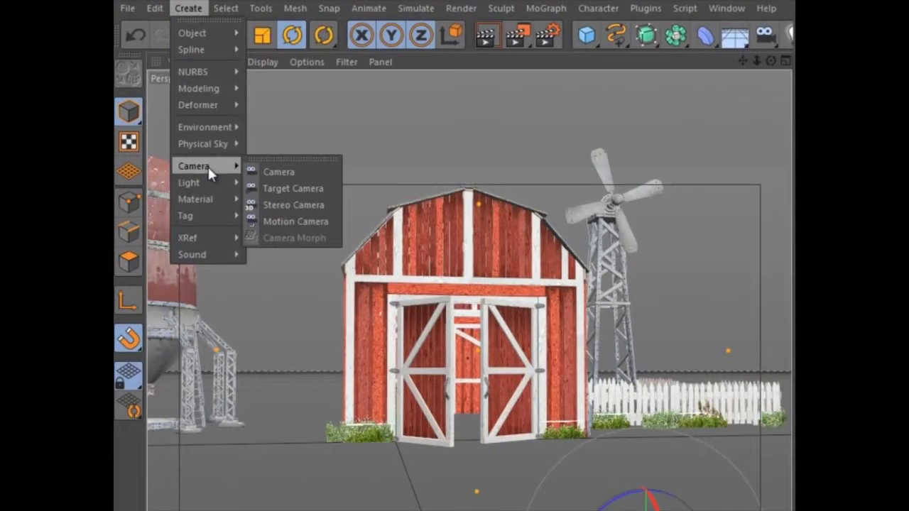
click(234, 132)
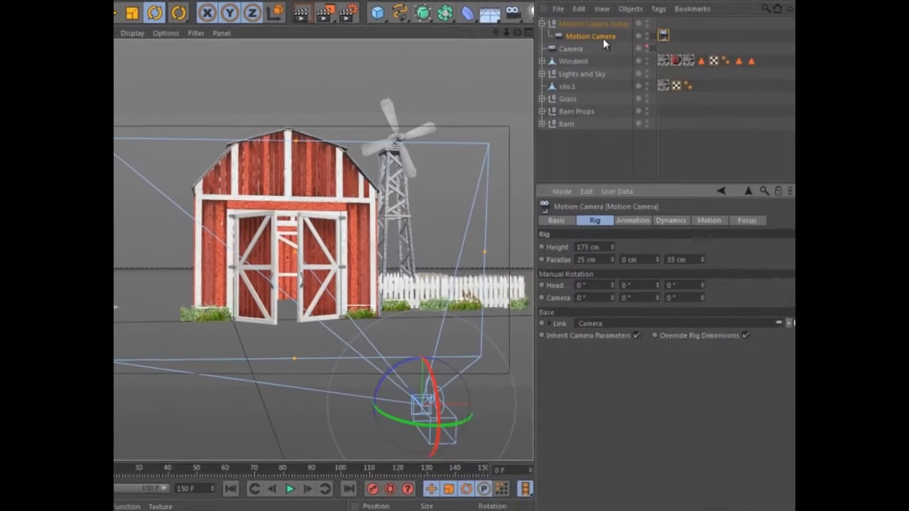
- Turn off Override Rig Dimensions, set Camera Rotation intensity to 100%, and view through the camera
click(732, 330)
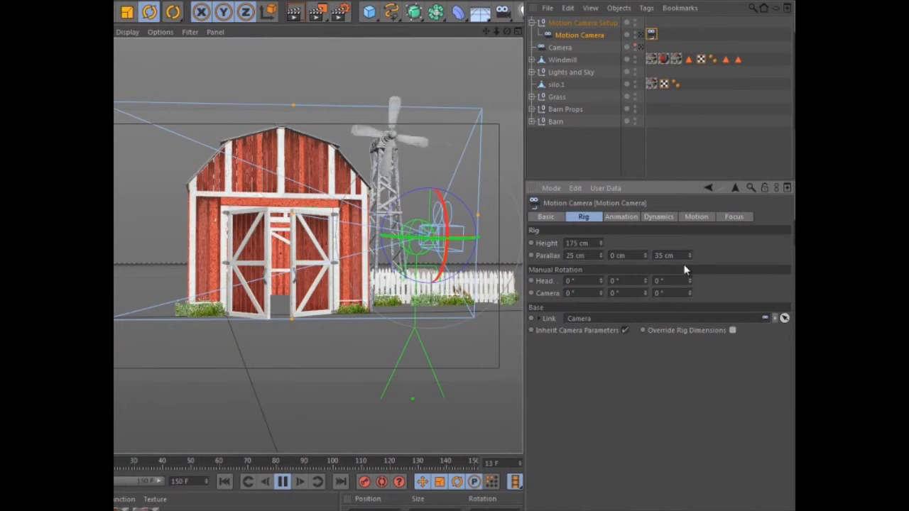
click(696, 217)
drag(647, 319, 742, 337)
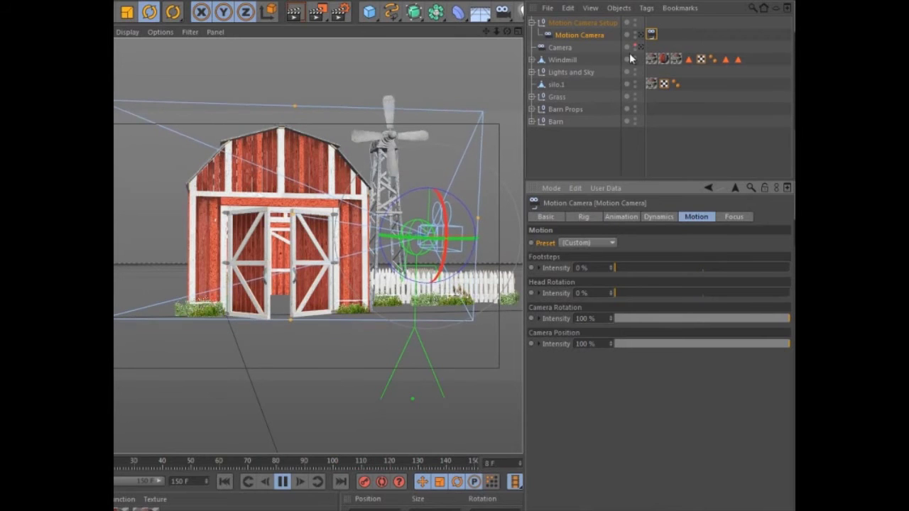
click(641, 34)
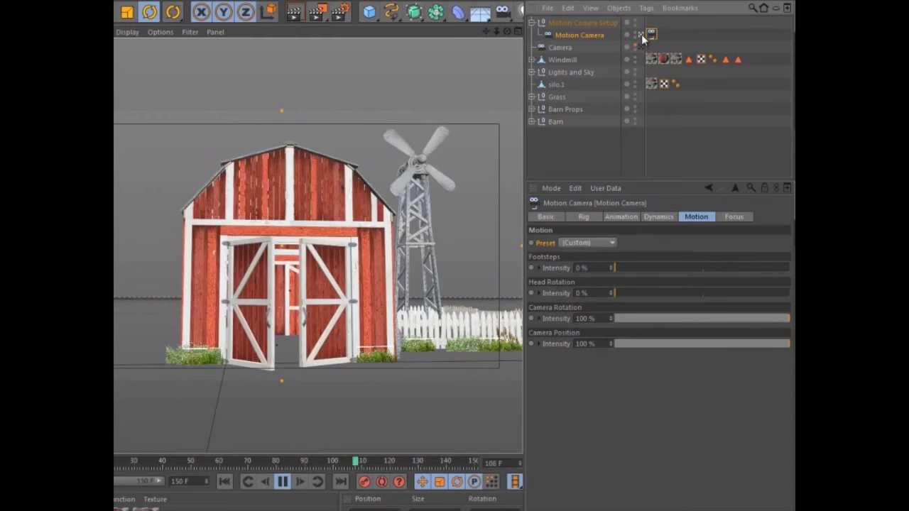
- Back in the editor view, expand the footsteps, head rotation and camera rotation intensity settings
click(641, 34)
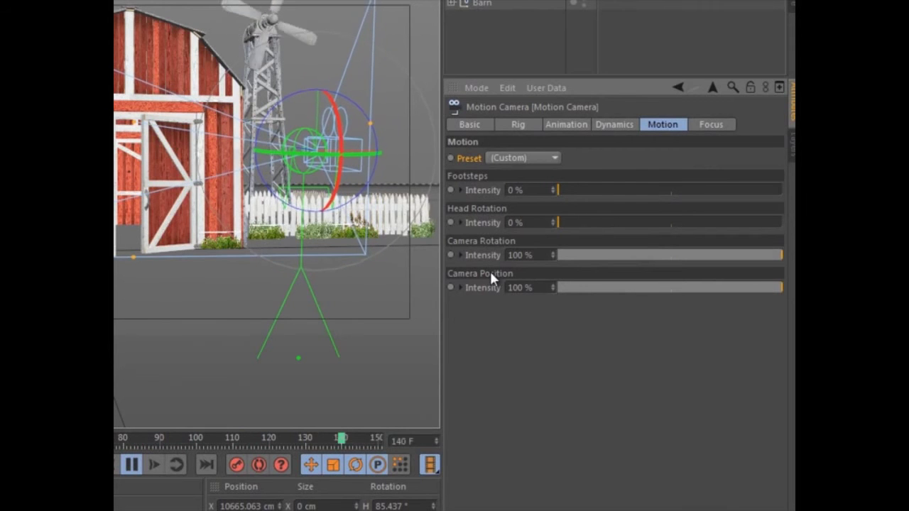
click(459, 189)
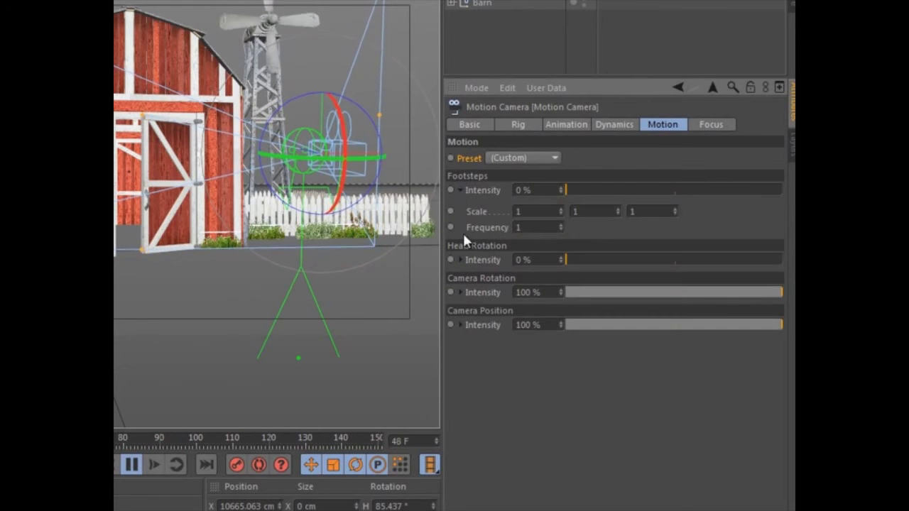
click(460, 260)
click(460, 377)
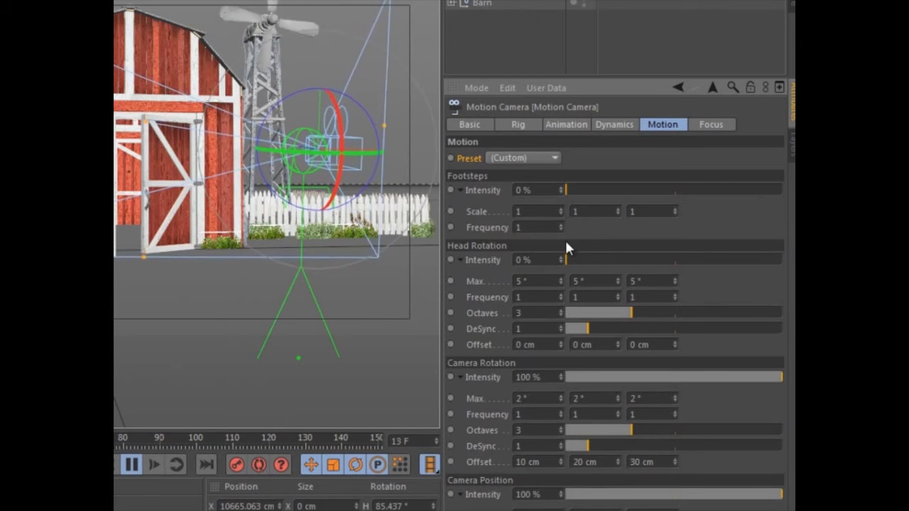
- Try the SteadyCam motion preset, then apply SteadyCam 2
click(529, 158)
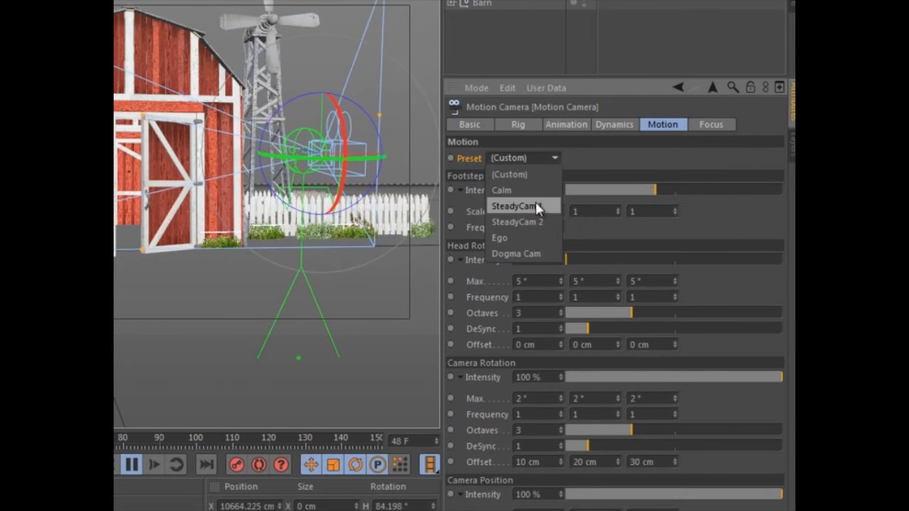
click(517, 206)
click(532, 159)
click(517, 222)
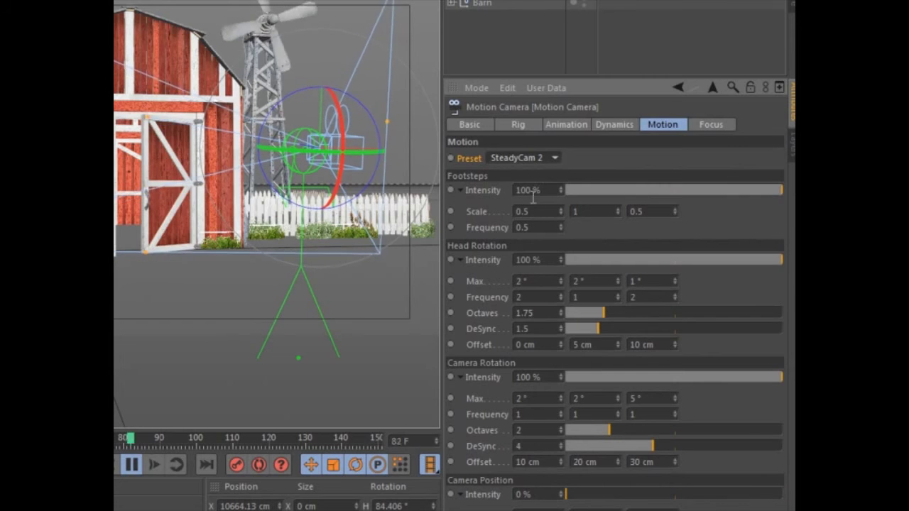
click(534, 159)
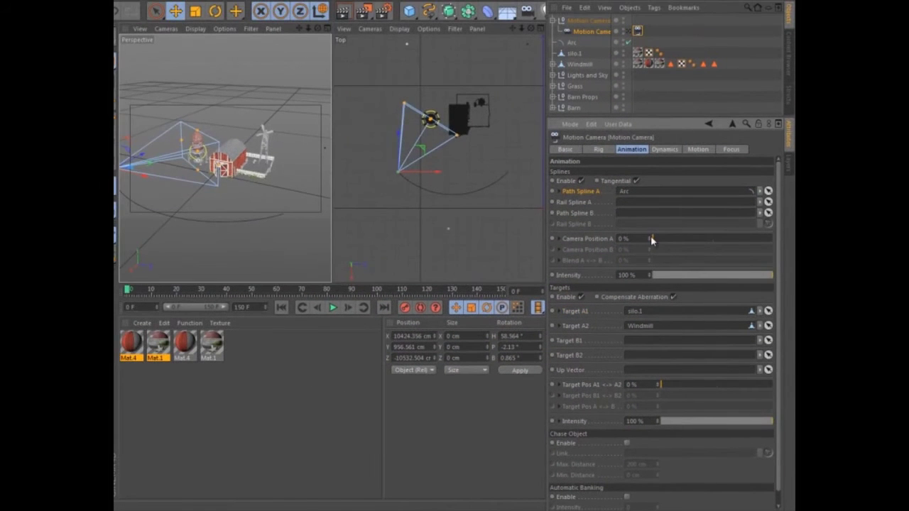
- Scrub Camera Position A along the Arc and Target Pos A1 <-> A2 between silo.1 and Windmill
mouse_move(654, 241)
mouse_down()
mouse_move(787, 236)
mouse_move(657, 242)
mouse_up()
drag(708, 390, 654, 386)
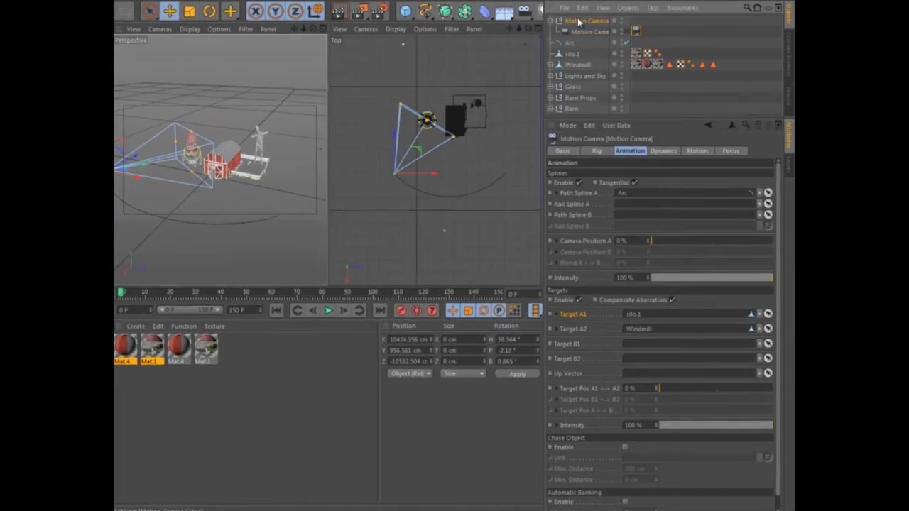
- Delete the old Motion Camera Setup and select Arc, silo.1 and Windmill
click(581, 20)
key(Delete)
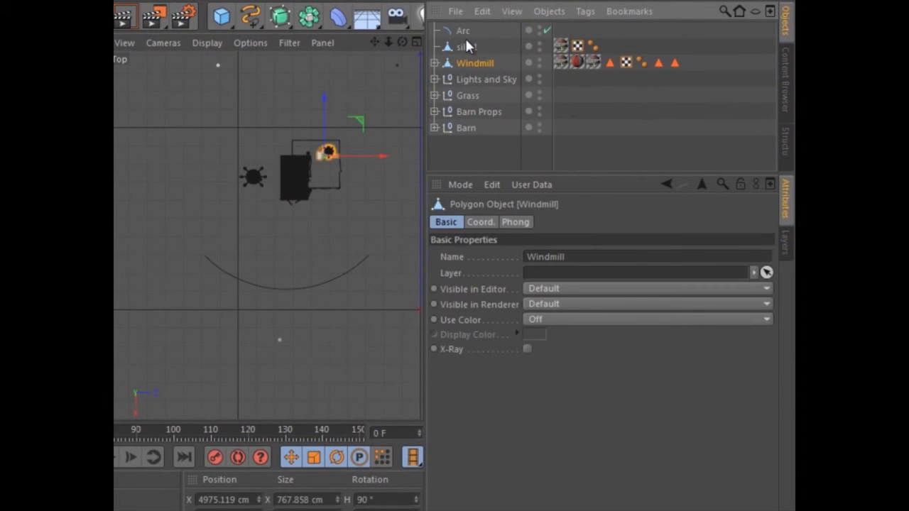
shift+click(465, 31)
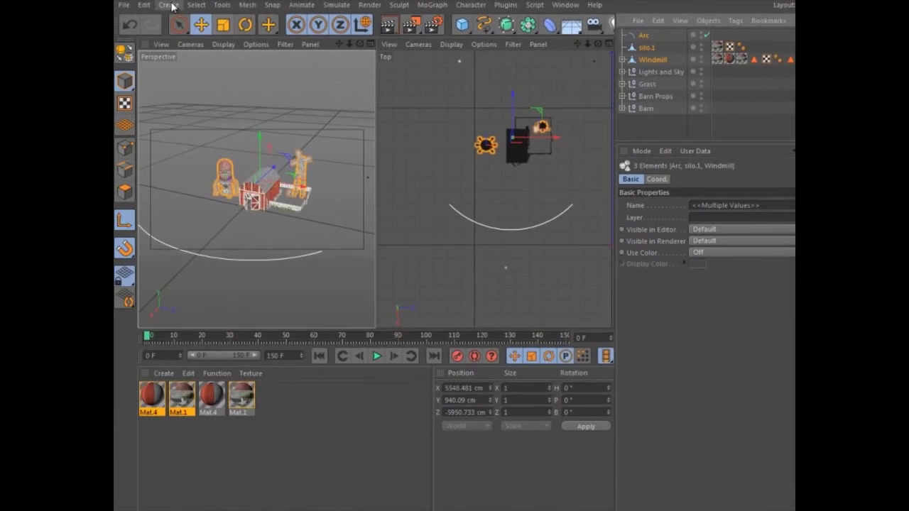
- Create a new Motion Camera from the selection and scrub its Arc position and target aim
click(170, 6)
mouse_move(192, 121)
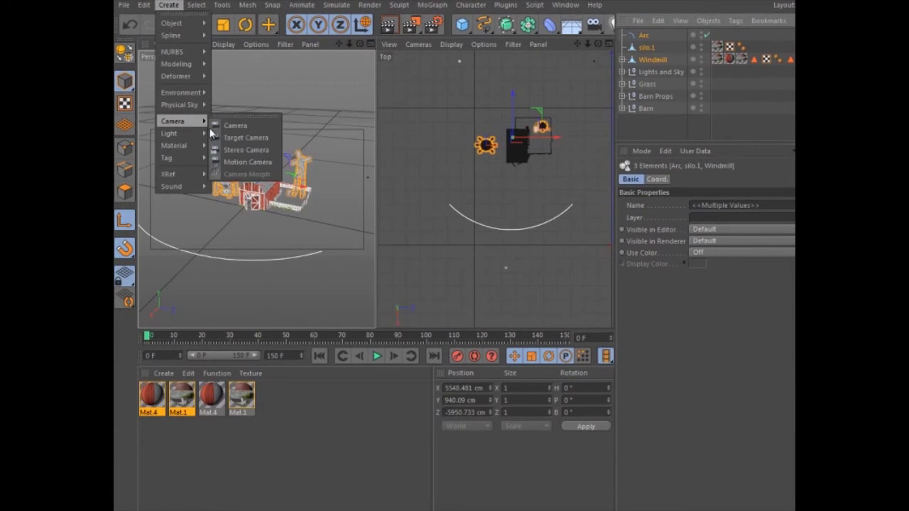
click(237, 163)
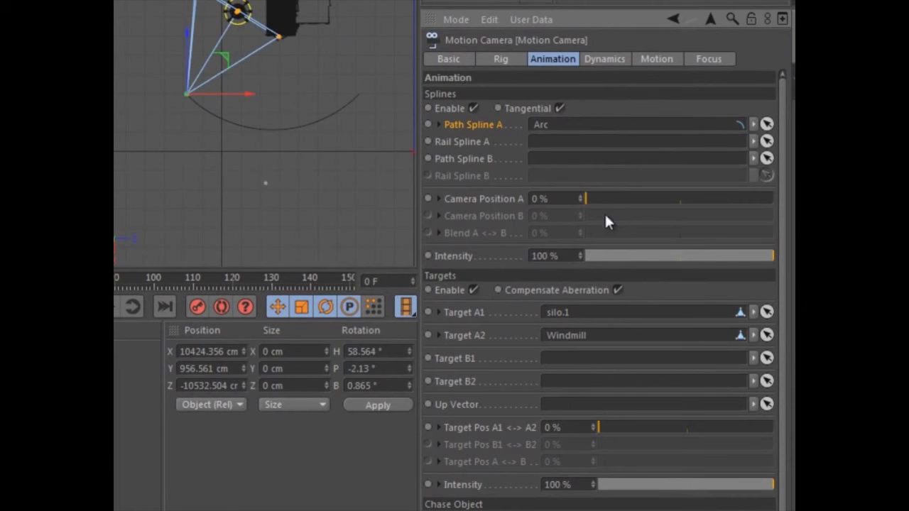
drag(616, 206, 501, 240)
click(467, 311)
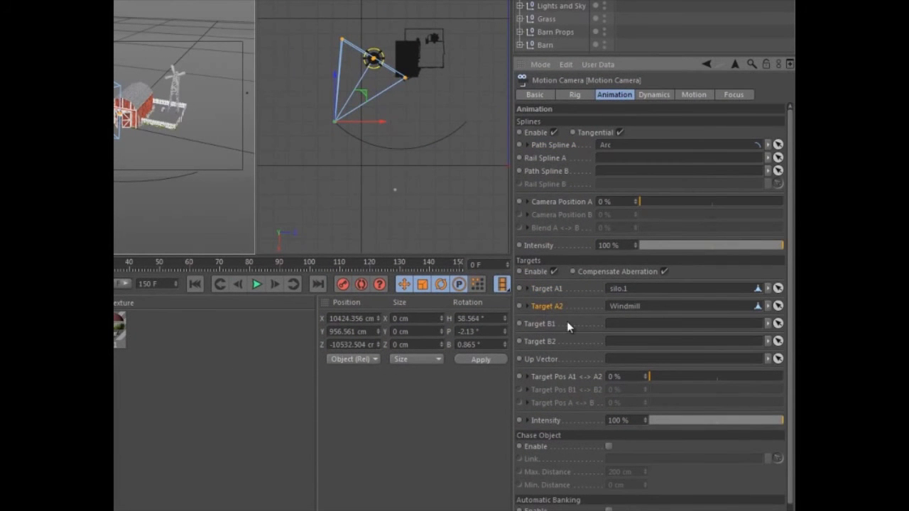
mouse_move(661, 378)
mouse_down()
mouse_move(717, 376)
mouse_move(672, 375)
mouse_up()
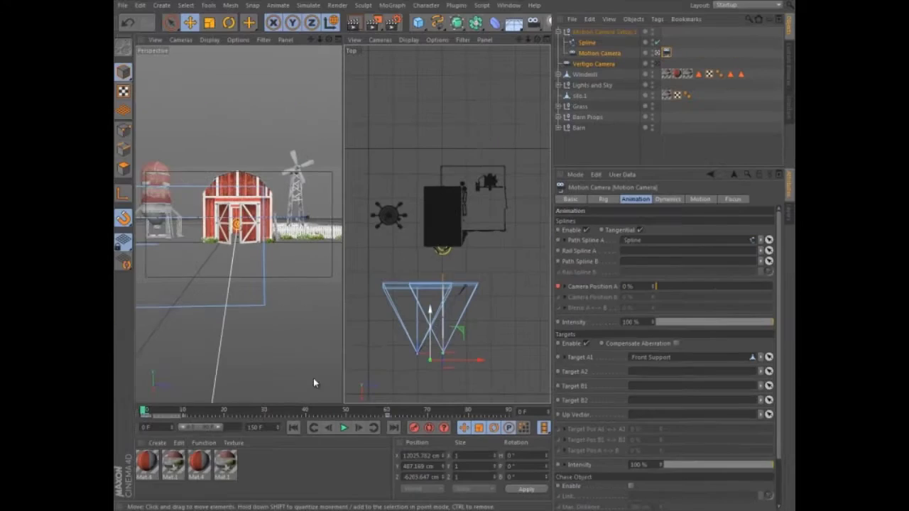
- Play the Motion Camera along its Spline path and adjust its Animation Intensity, then view its Vertigo Camera rig settings
key(F8)
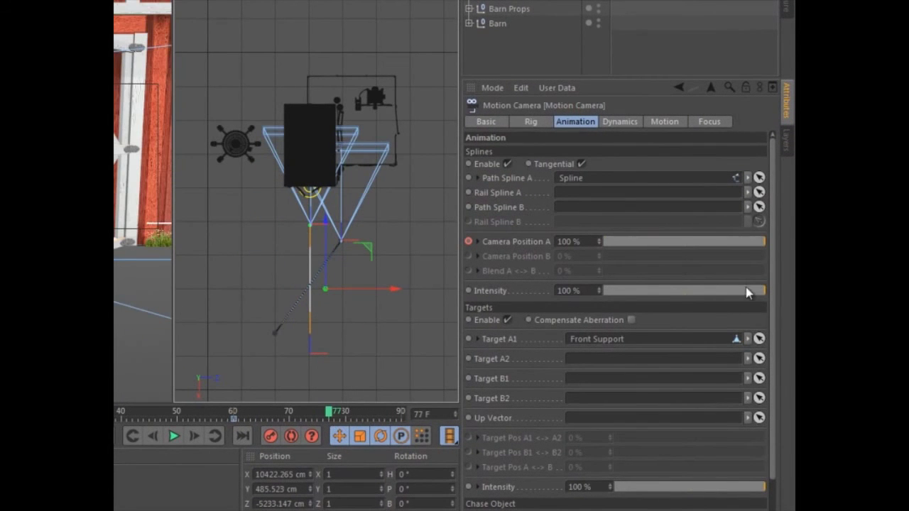
drag(746, 288, 788, 299)
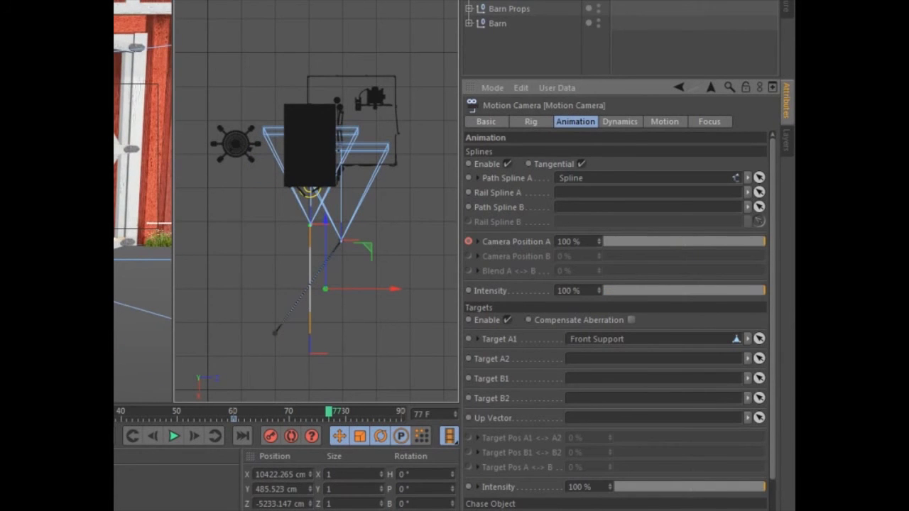
click(542, 127)
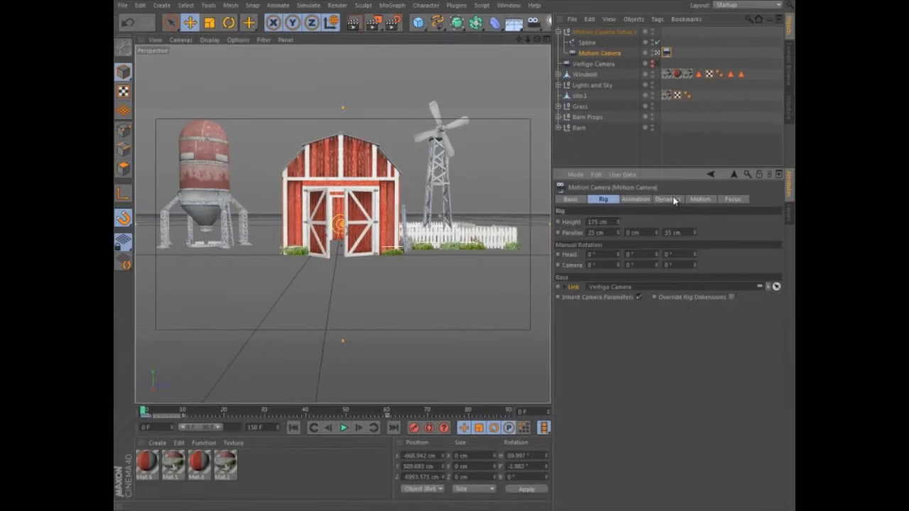
- Toggle the hands and foot dynamics, then enable the Motion Camera's Focus Control
click(443, 134)
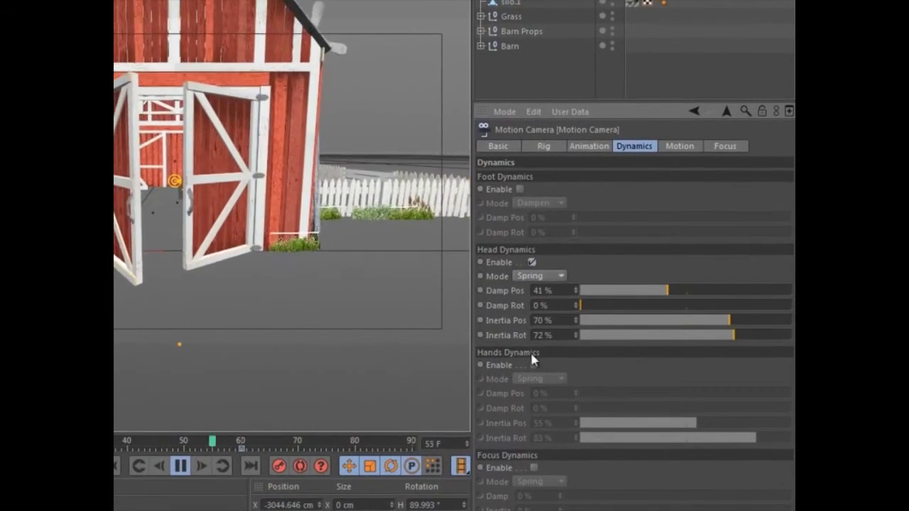
click(532, 364)
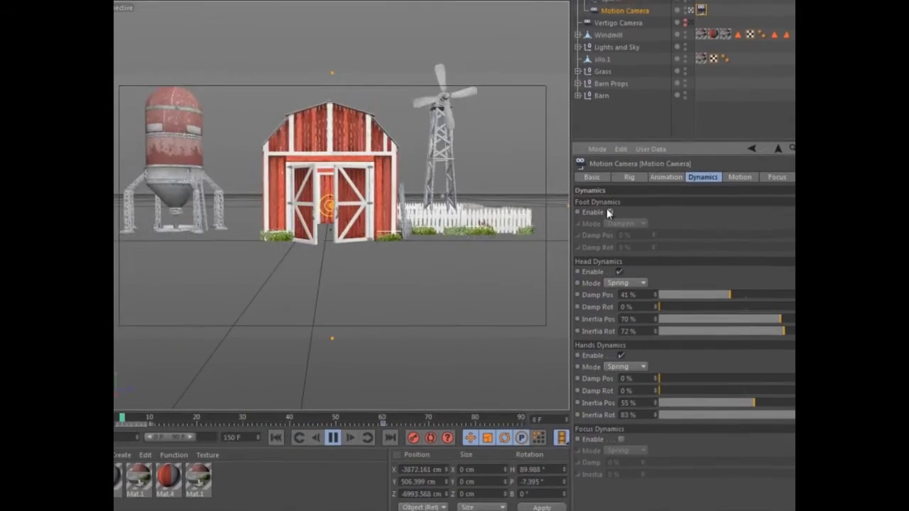
click(520, 189)
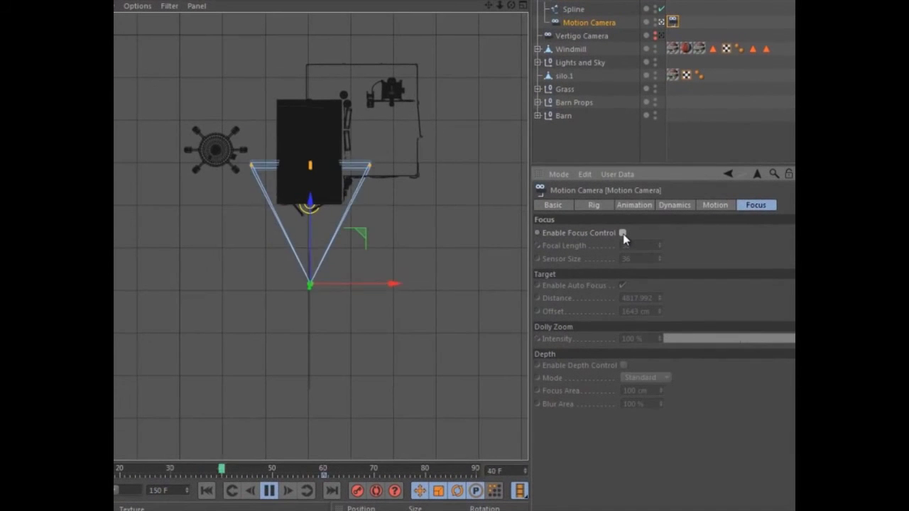
click(622, 235)
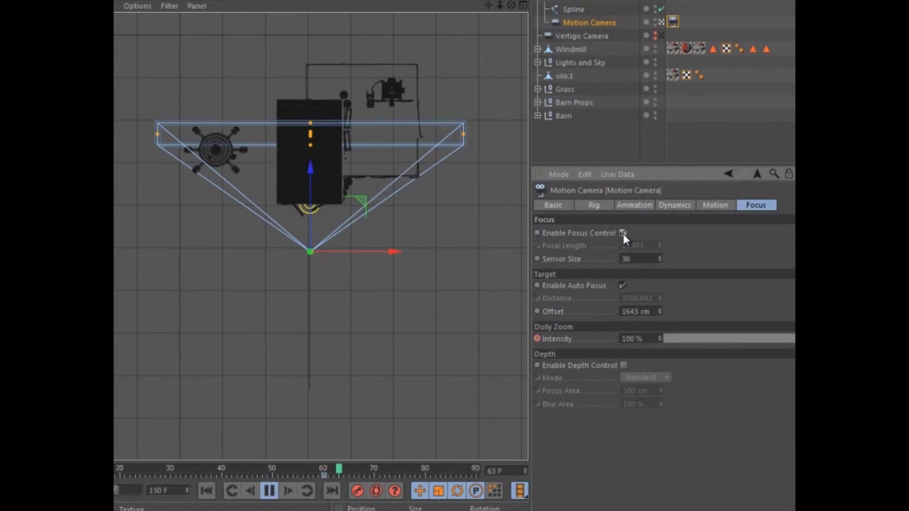
- Disable the foot, head and hands dynamics on the Motion Camera
click(676, 206)
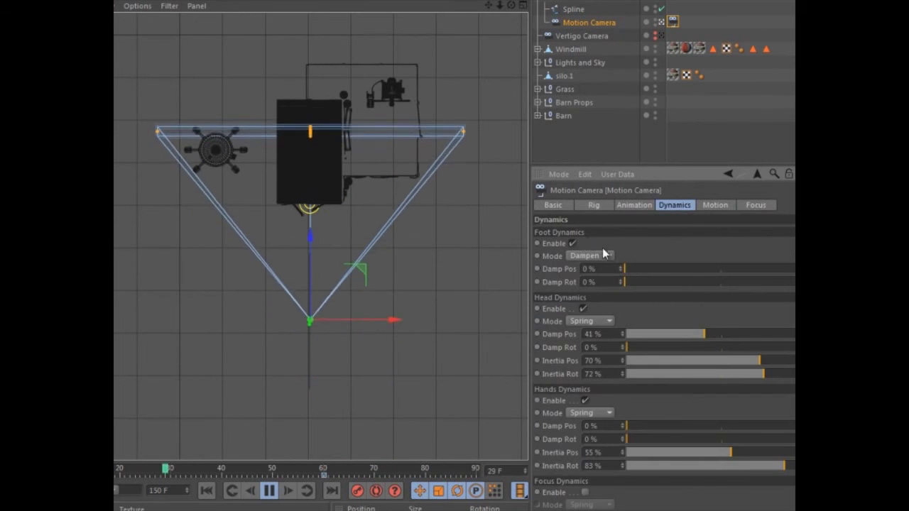
click(573, 244)
click(583, 309)
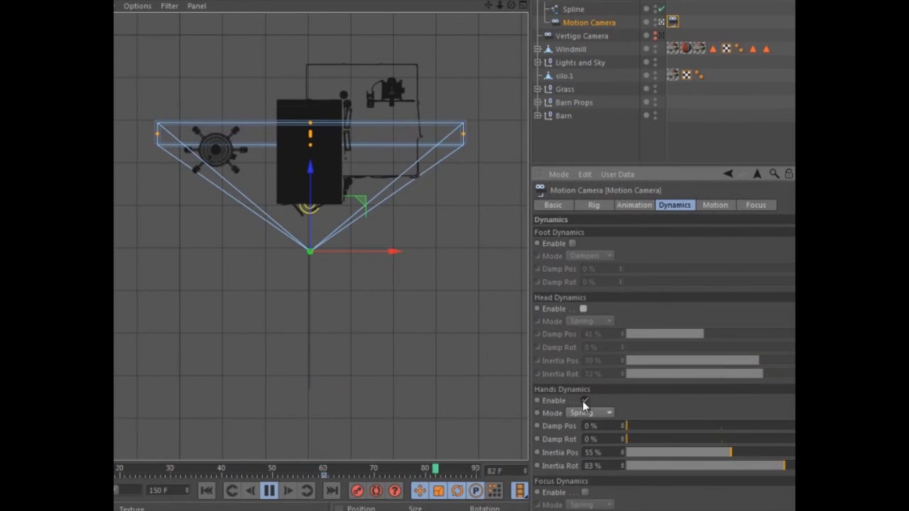
click(585, 400)
click(757, 205)
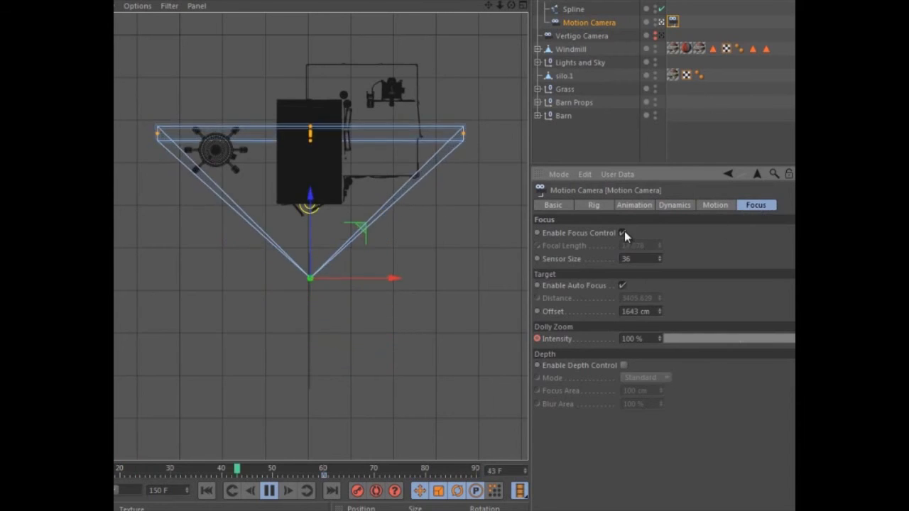